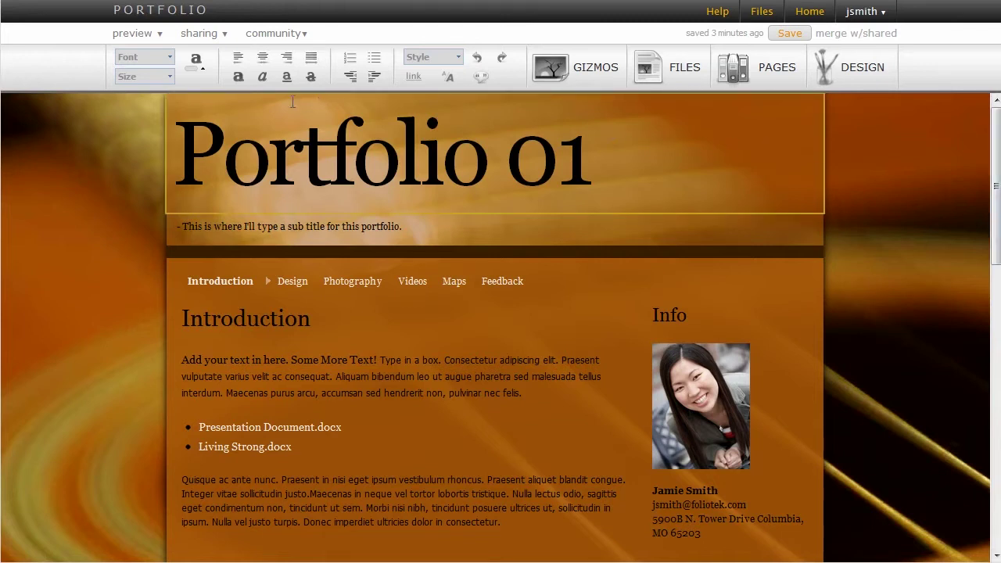
Step: Join the PSYC 101 community with the pasted invite code and set Portfolio shared to YES there
left_click(208, 39)
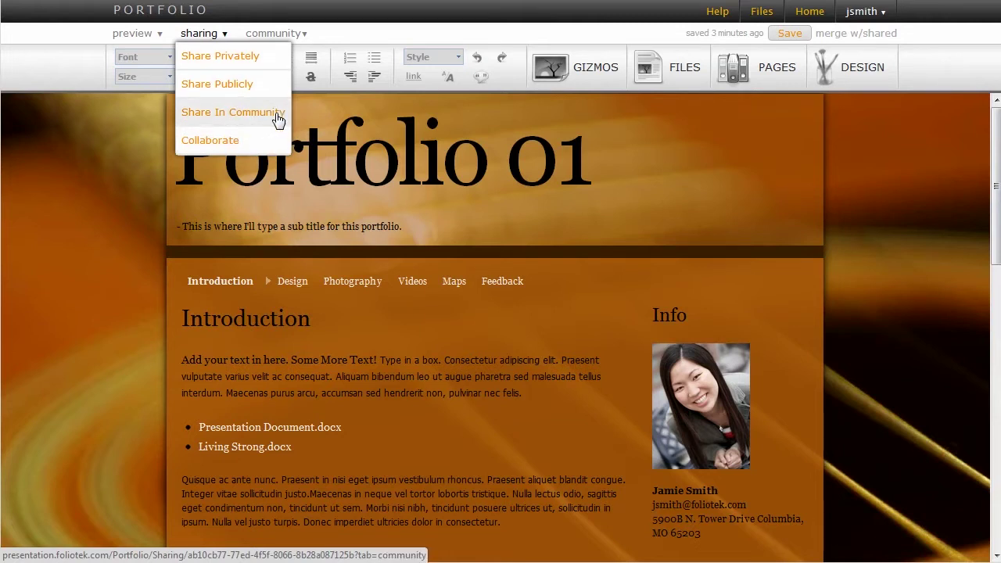
left_click(278, 117)
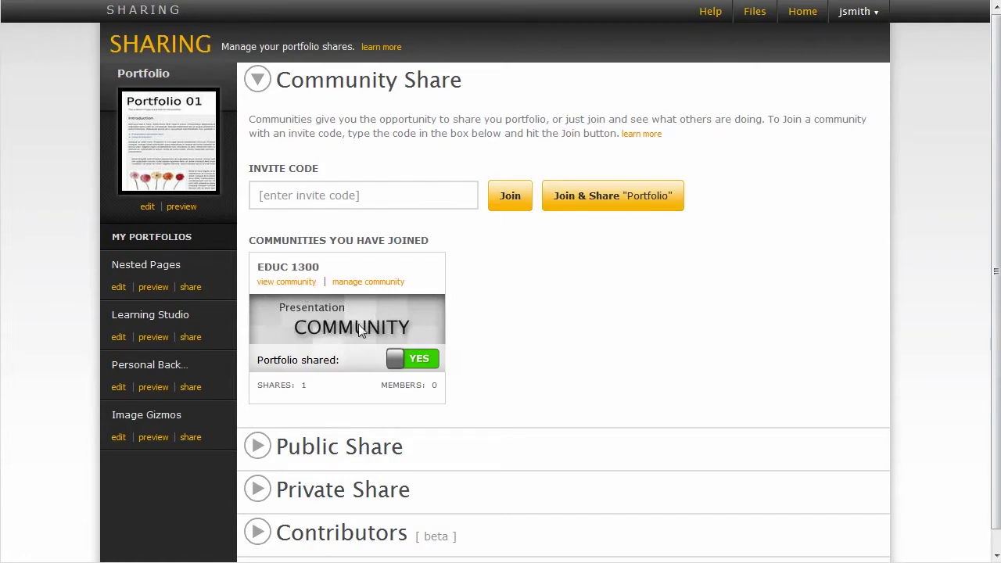
left_click(384, 197)
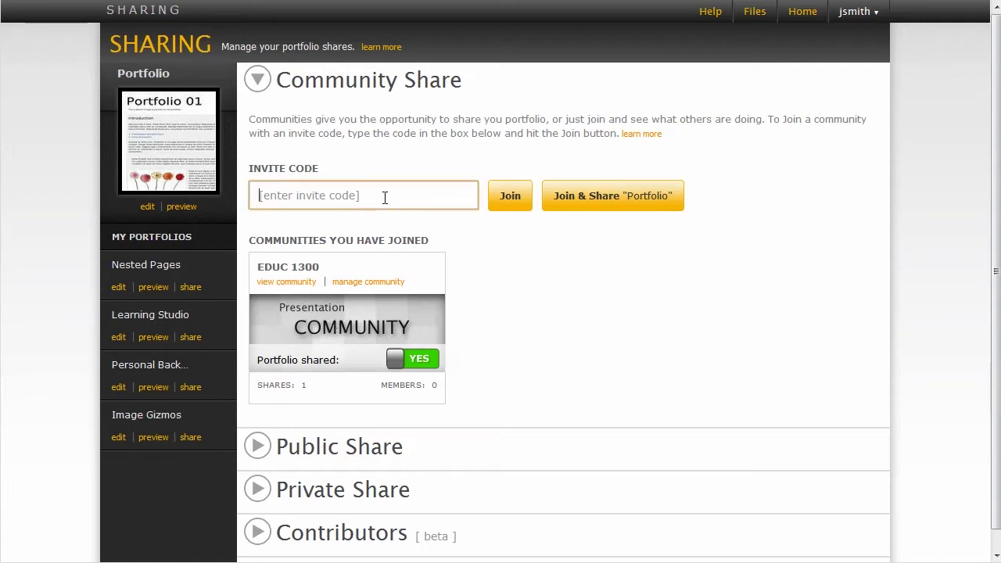
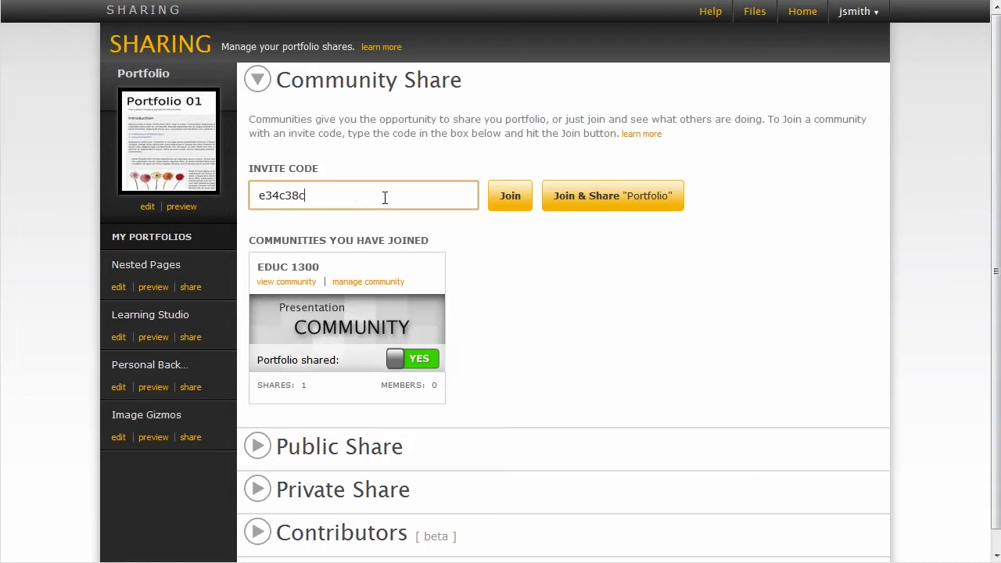
left_click(509, 208)
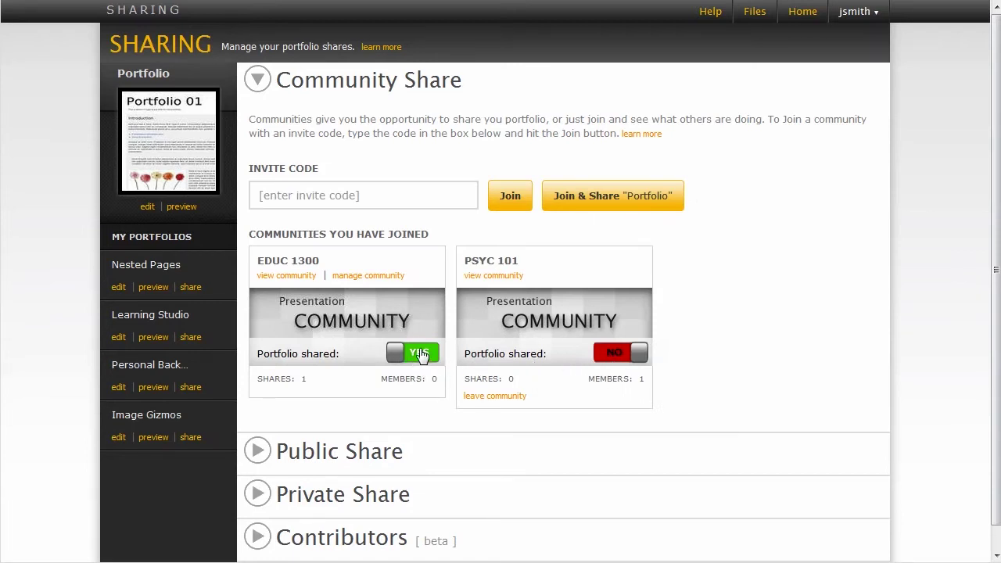
left_click(620, 354)
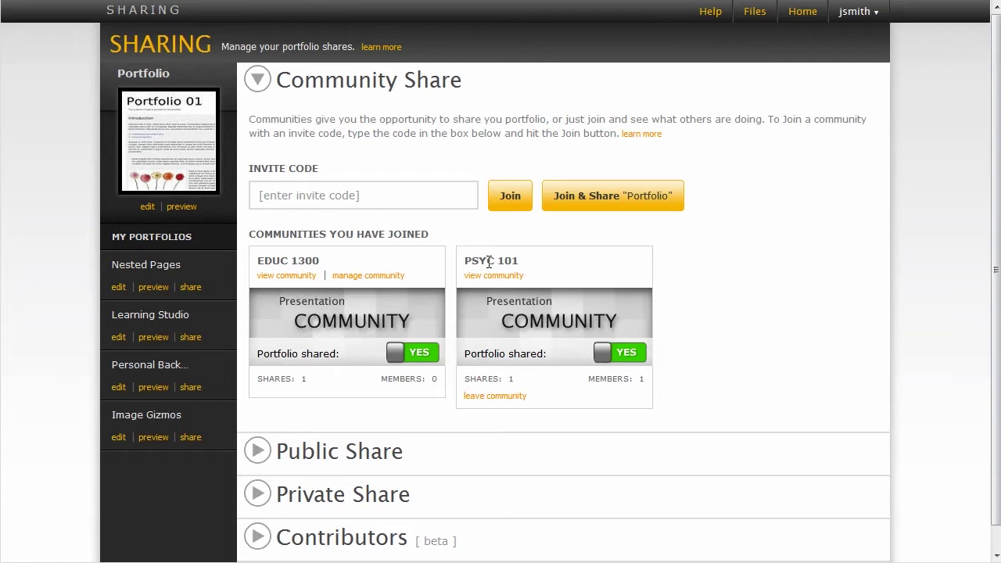
Step: Validate the URL name demoportfolio25, share Portfolio 01 publicly, and open the public page
left_click(260, 86)
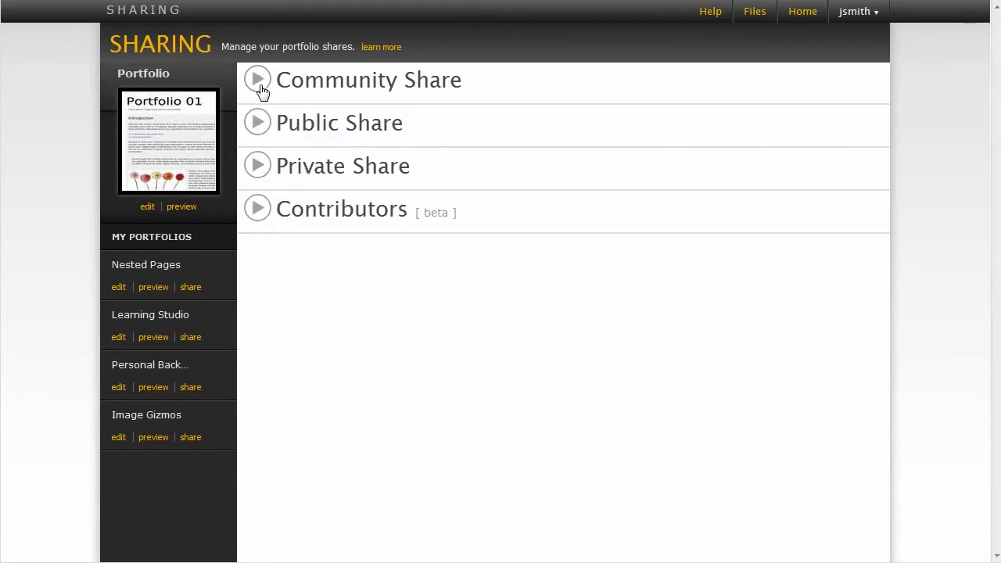
left_click(258, 127)
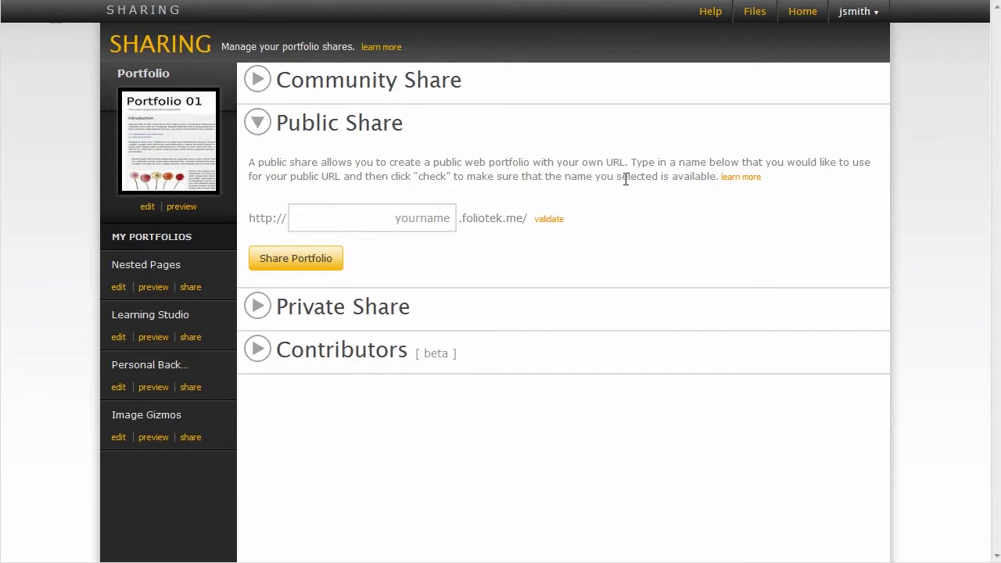
left_click(425, 226)
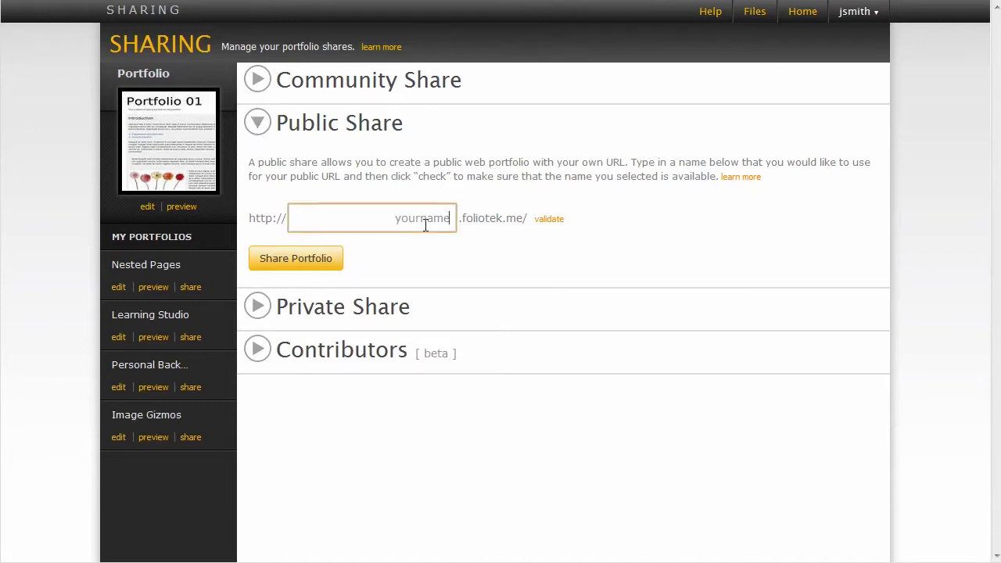
type("demoportfolio25")
left_click(552, 222)
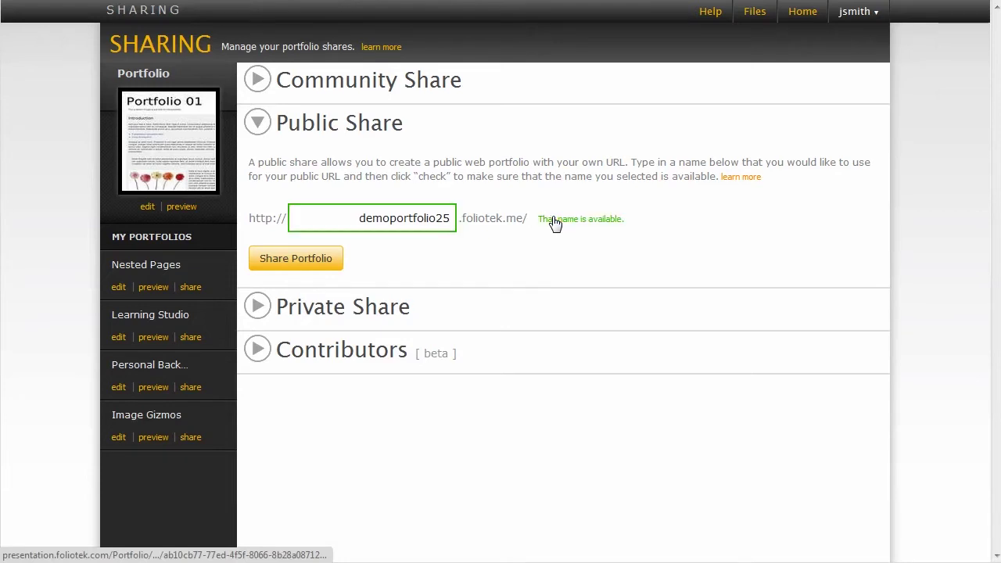
left_click(315, 267)
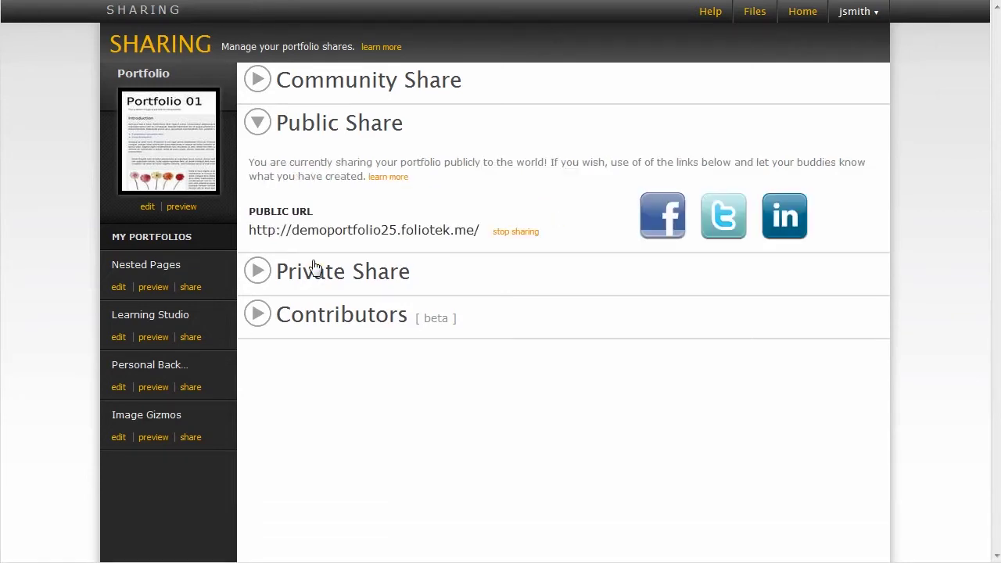
left_click(400, 243)
Step: In the Private Share form, enter the invitee's name and choose their suggested e-mail address
left_click(258, 125)
left_click(257, 167)
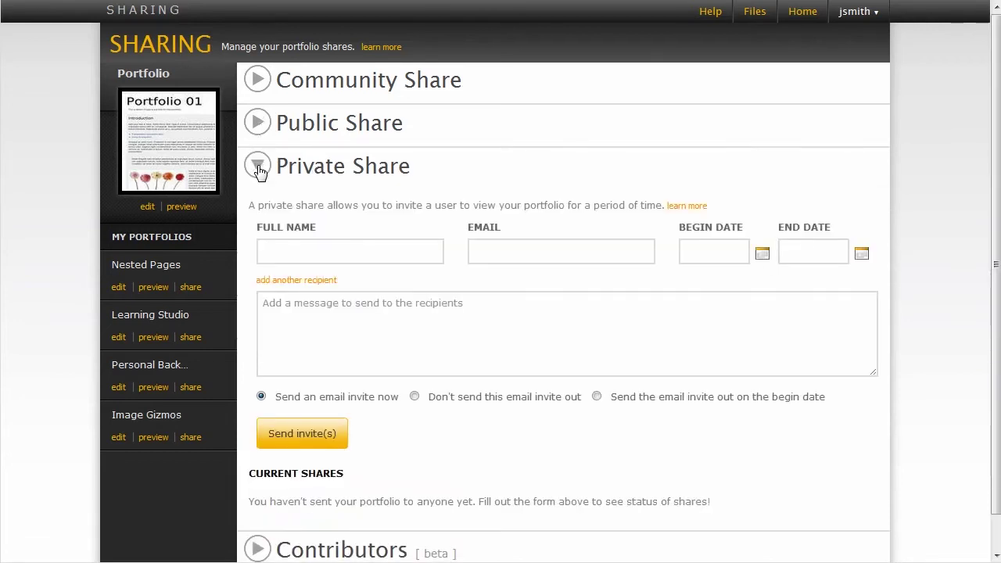
left_click(291, 246)
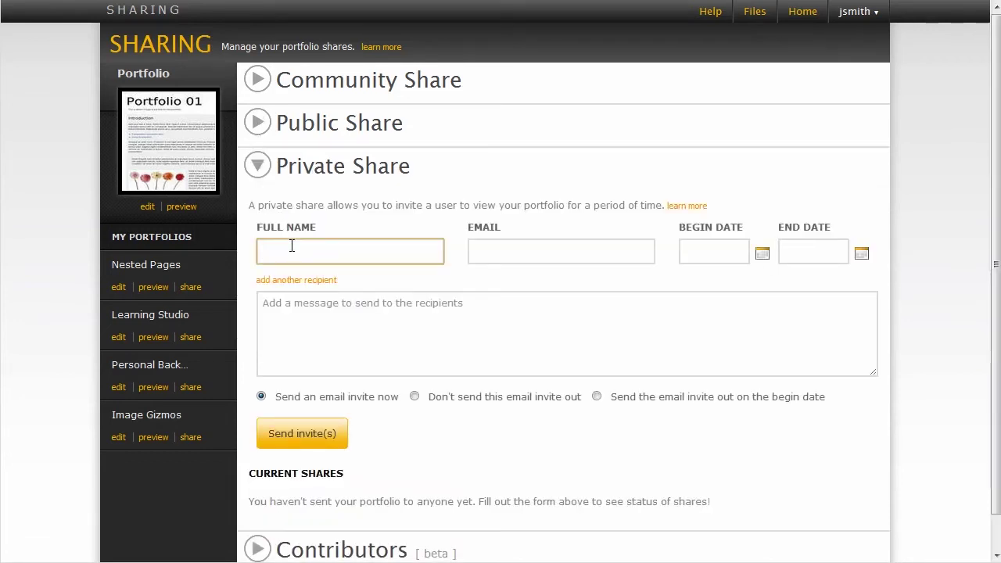
type("Demo")
key("Tab")
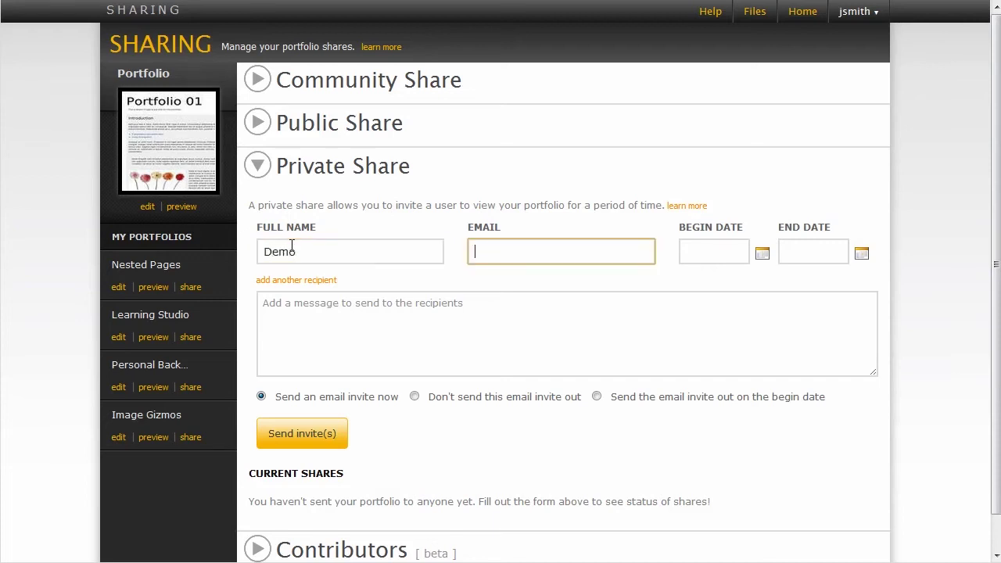
type("Fo")
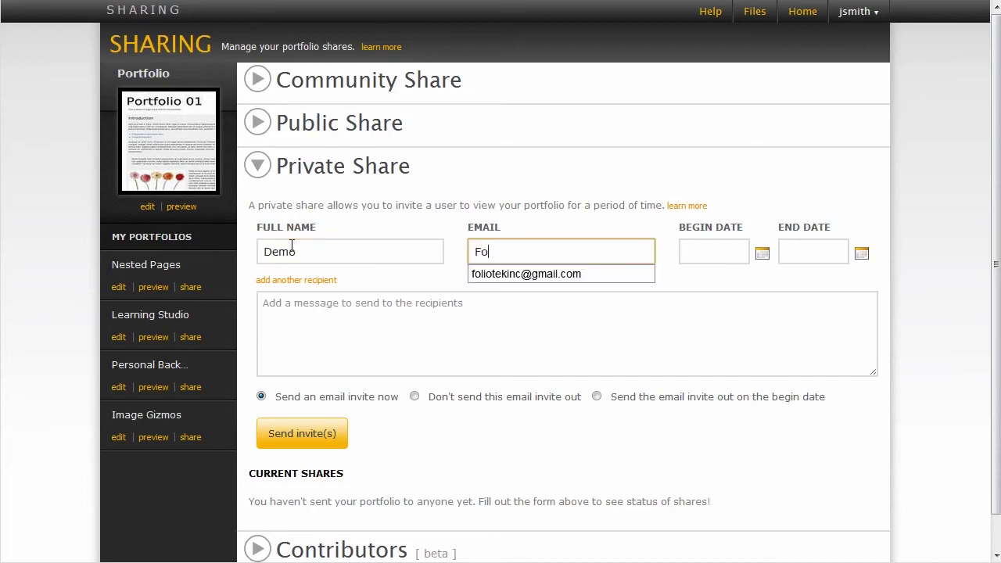
key("Down")
key("Tab")
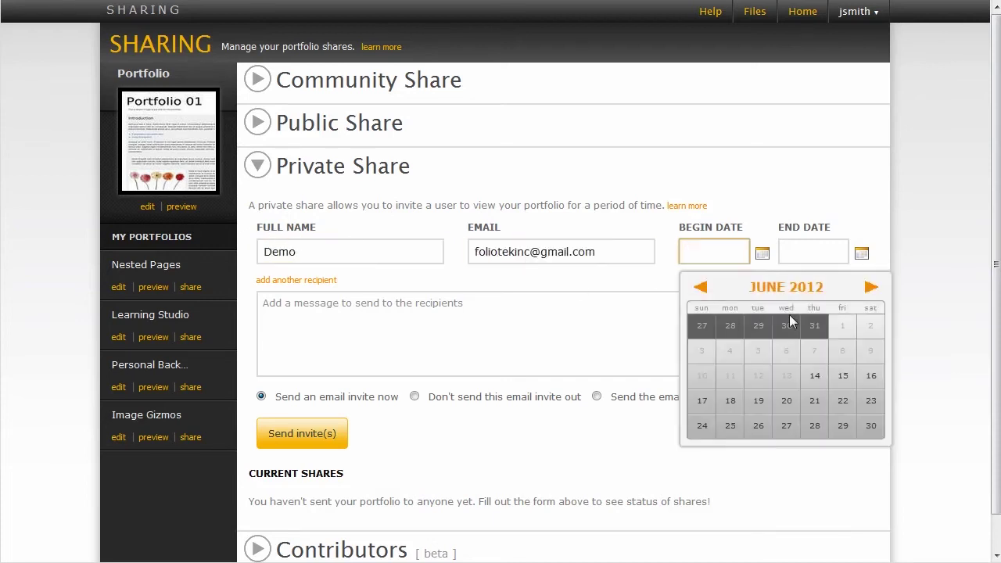
Step: Set the share dates to June 14–30 with message 'Please review my portfolio.' and send it
left_click(814, 376)
left_click(861, 253)
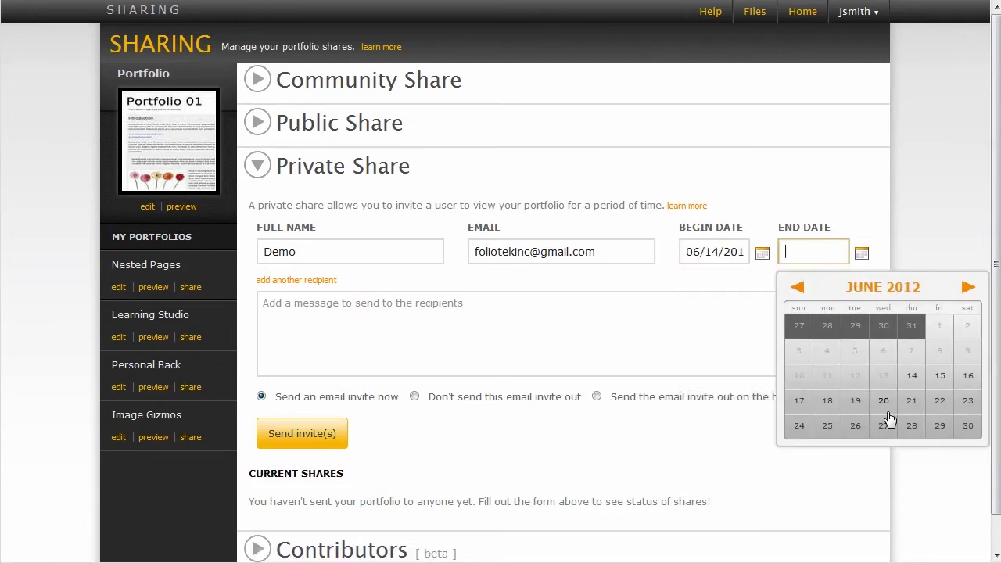
left_click(967, 425)
left_click(557, 334)
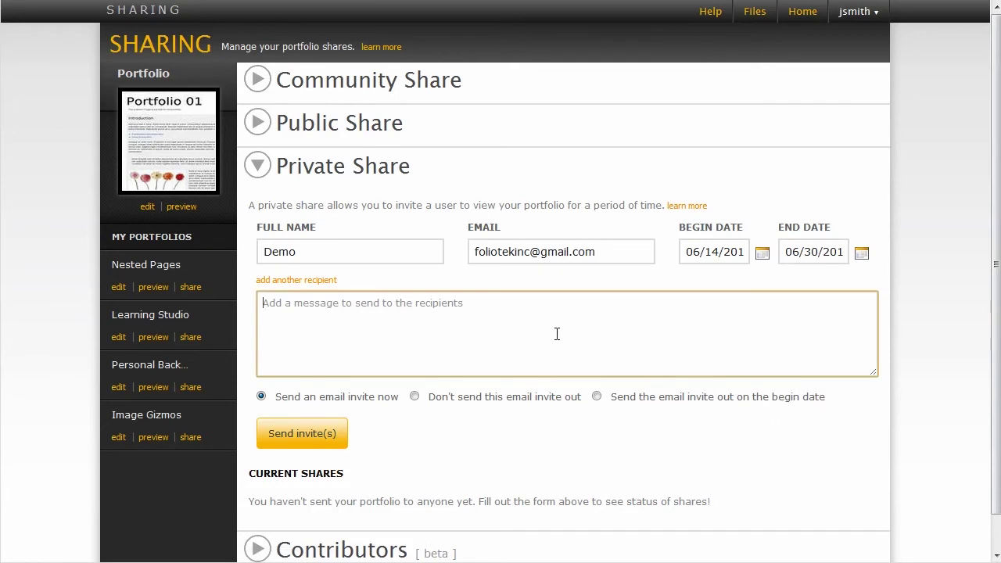
type("Pleas")
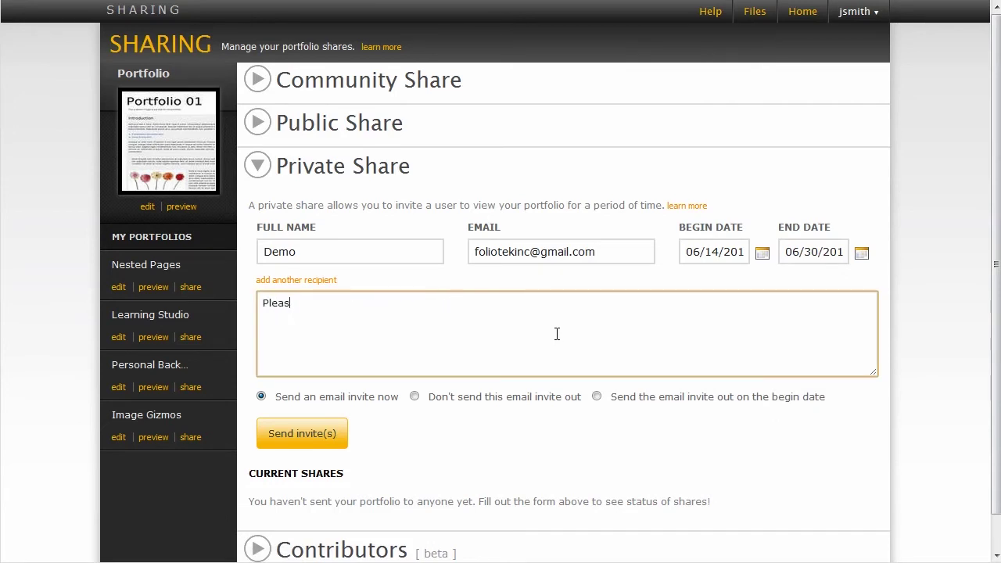
type("e review my portfolio.")
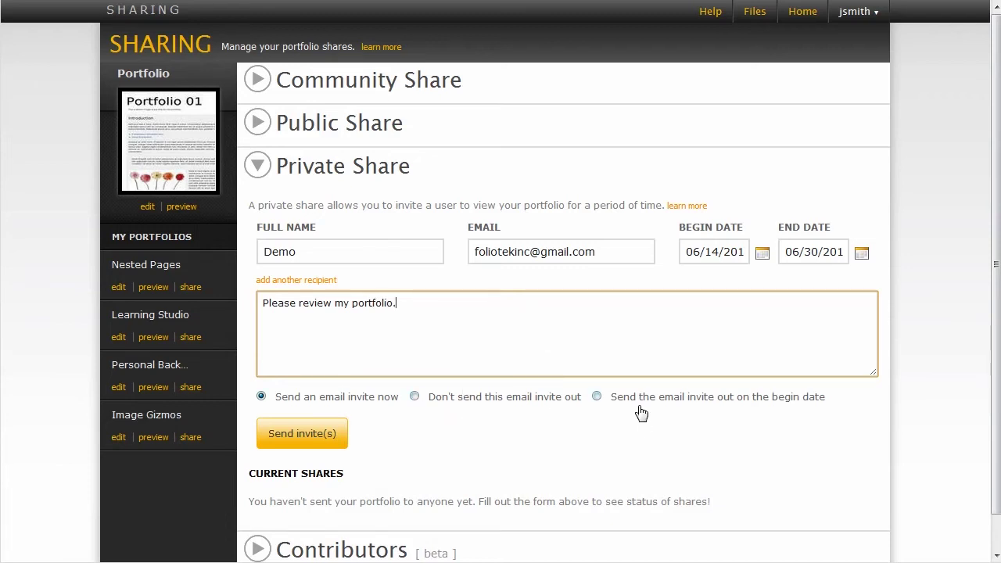
left_click(286, 436)
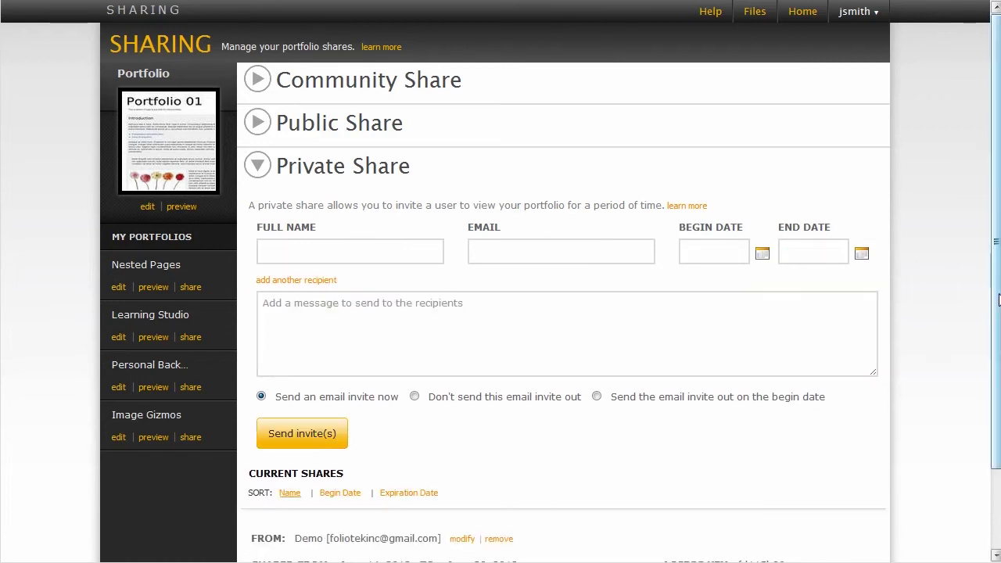
Step: Check the new entry's sender and date range under Current Shares, then collapse Private Share
scroll(995, 300, "down", 2)
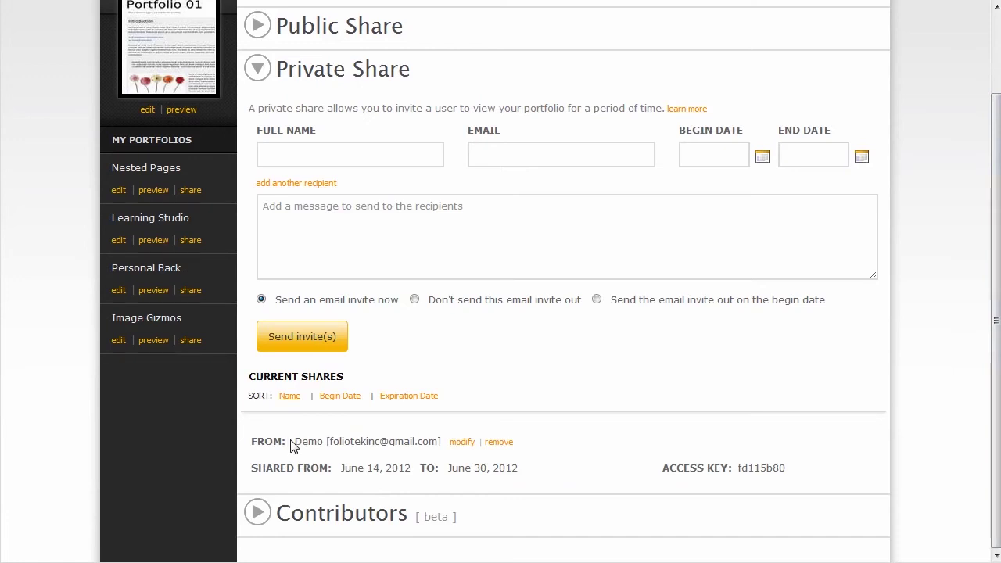
left_click_drag(292, 442, 444, 441)
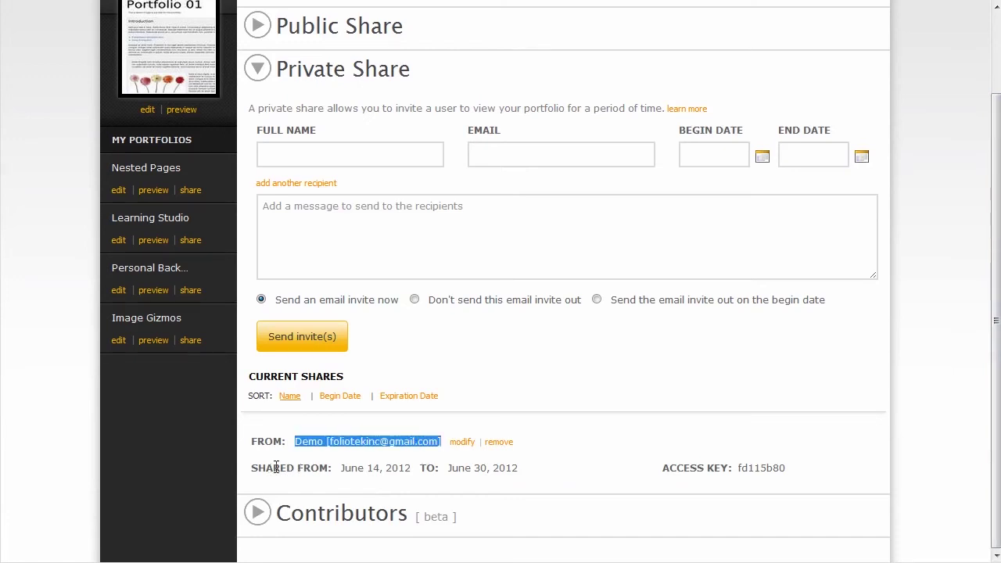
left_click_drag(273, 467, 543, 469)
left_click(556, 468)
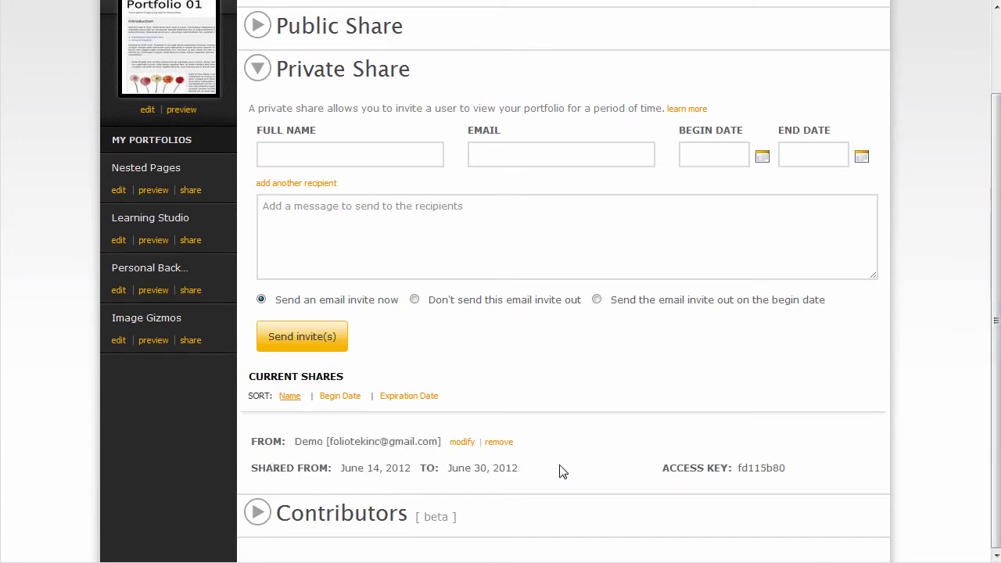
left_click(257, 75)
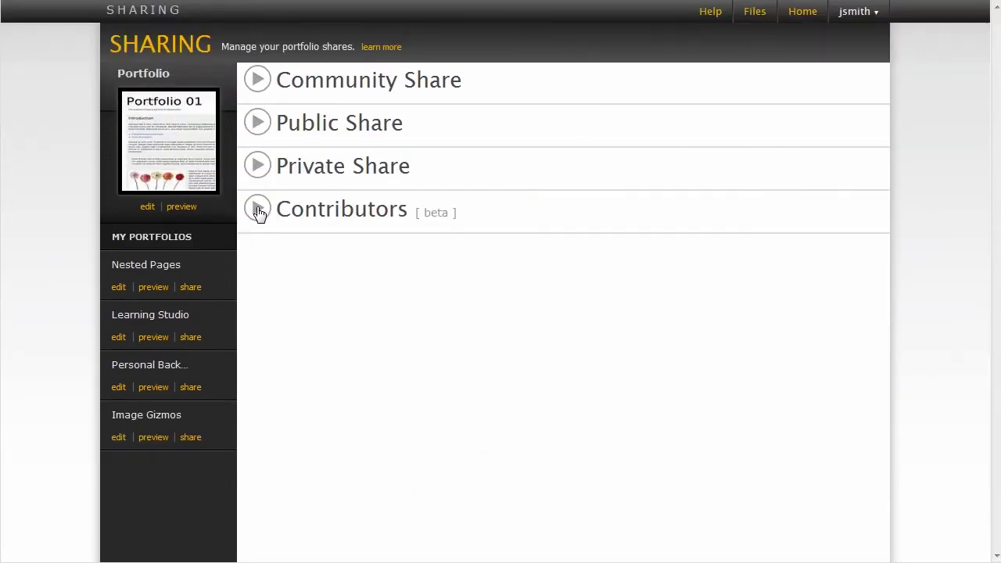
Step: Invite a contributor by entering their full name and suggested e-mail, then collapse Contributors
left_click(258, 210)
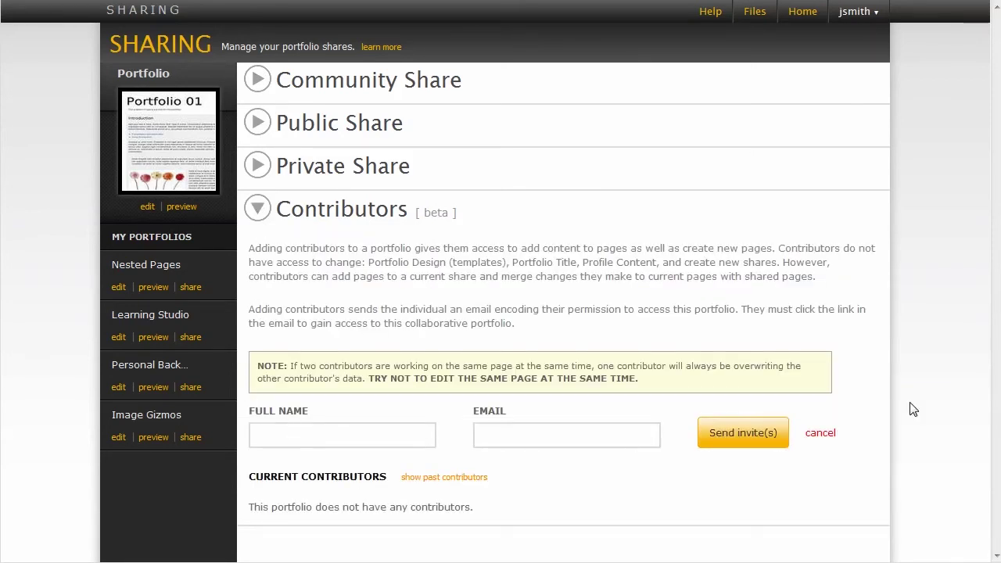
left_click(409, 432)
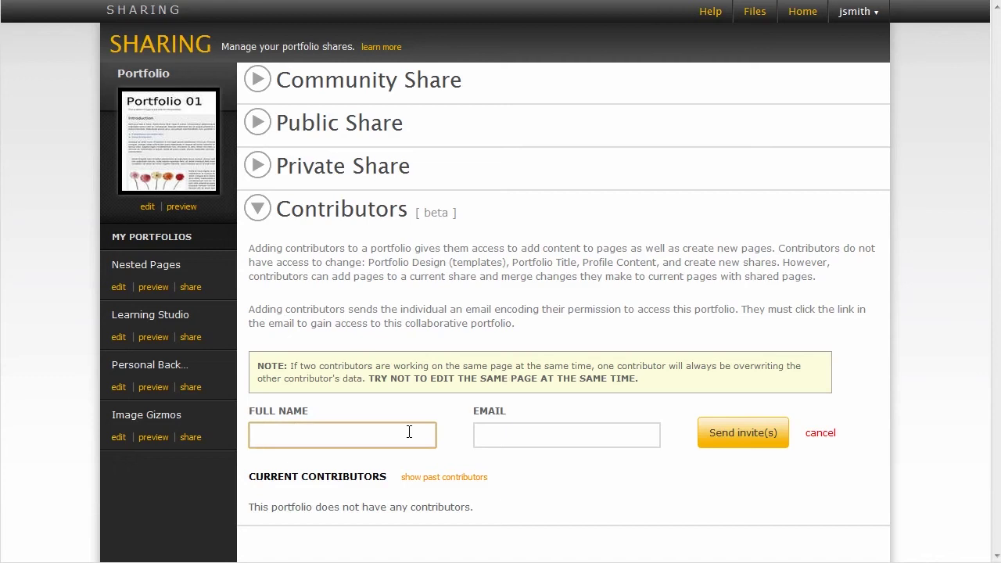
left_click(491, 430)
type("f")
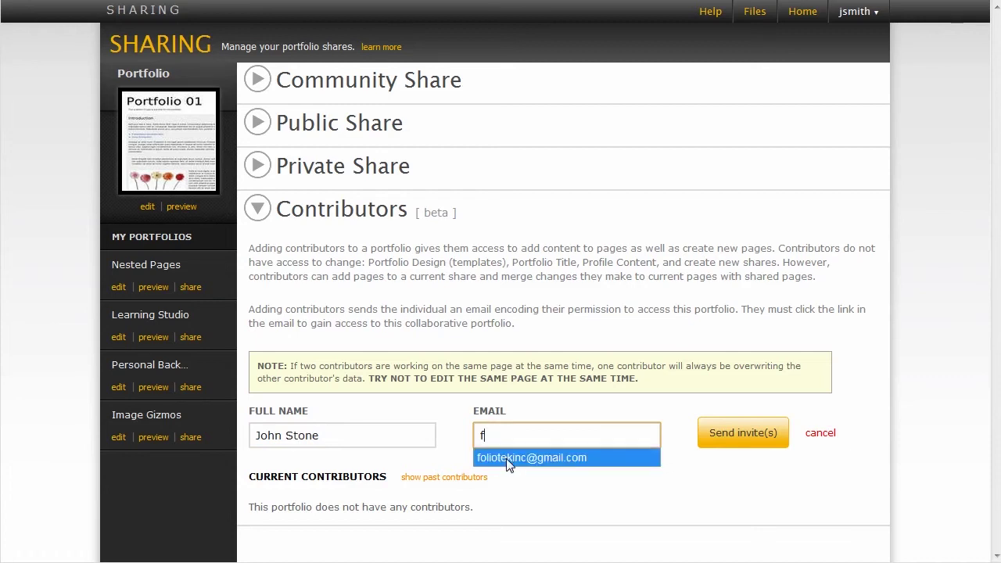
left_click(505, 458)
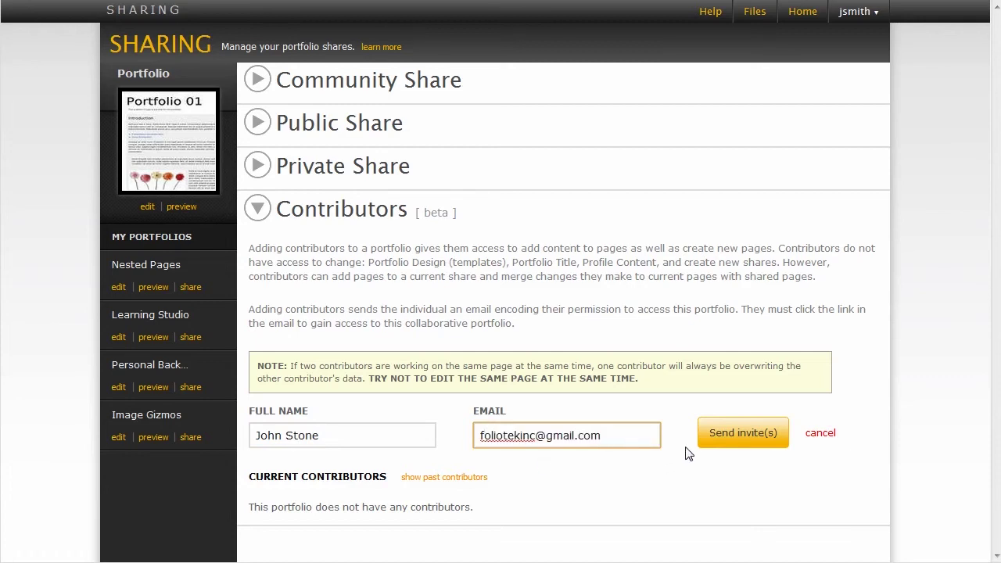
left_click(715, 435)
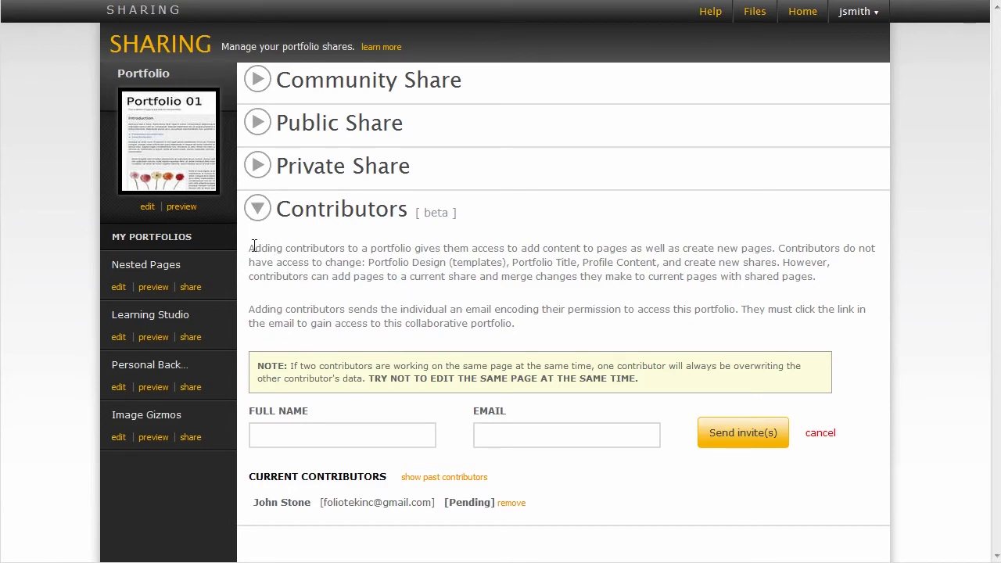
left_click(258, 209)
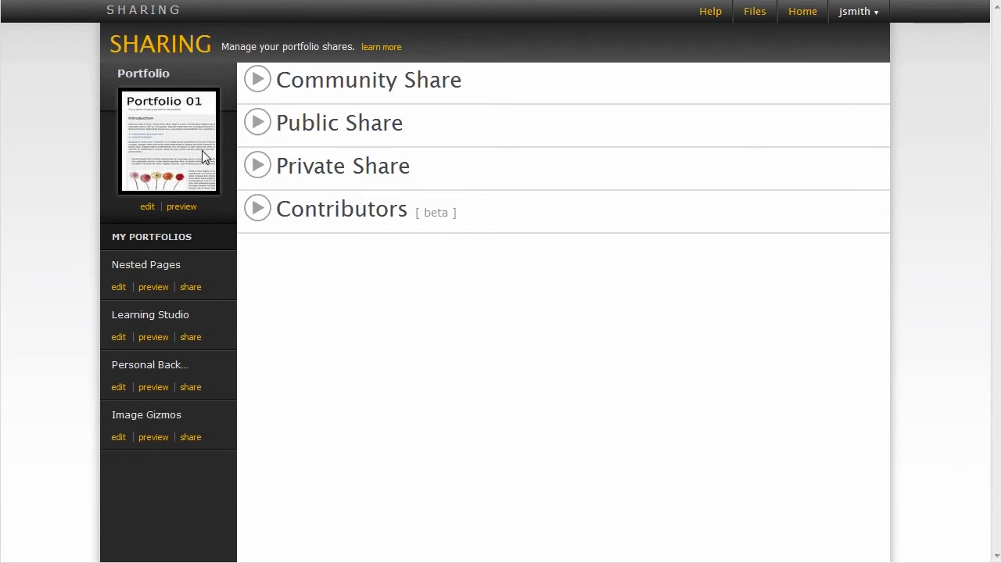
Step: Look over Portfolio 01's Feedback page, then open all feedback received from shares
left_click(148, 208)
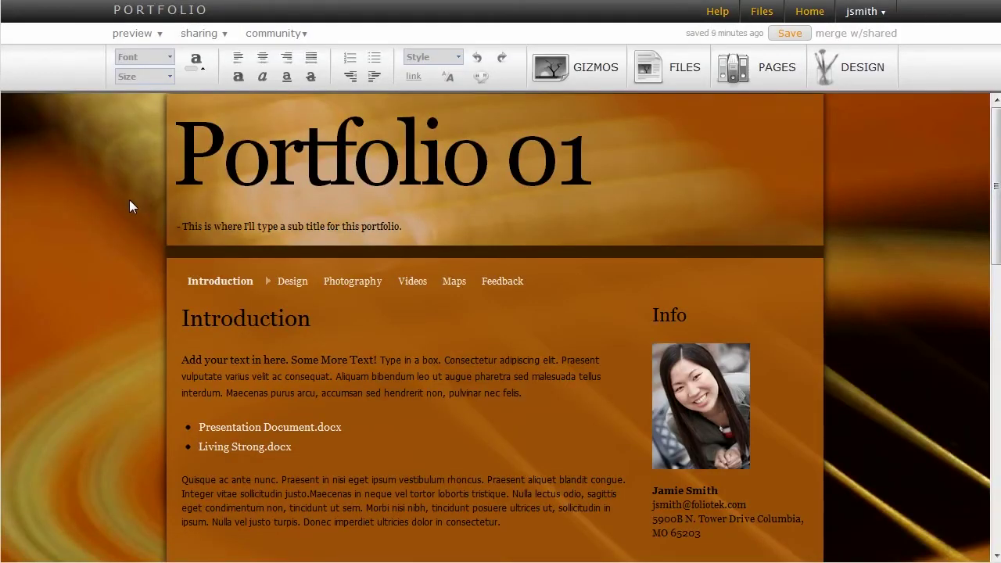
left_click(504, 283)
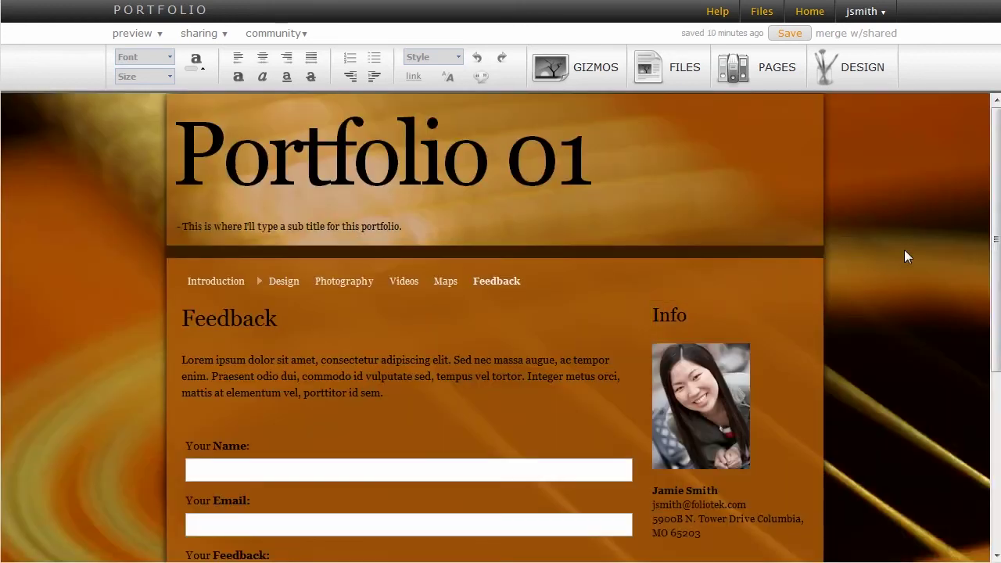
scroll(534, 275, "down", 3)
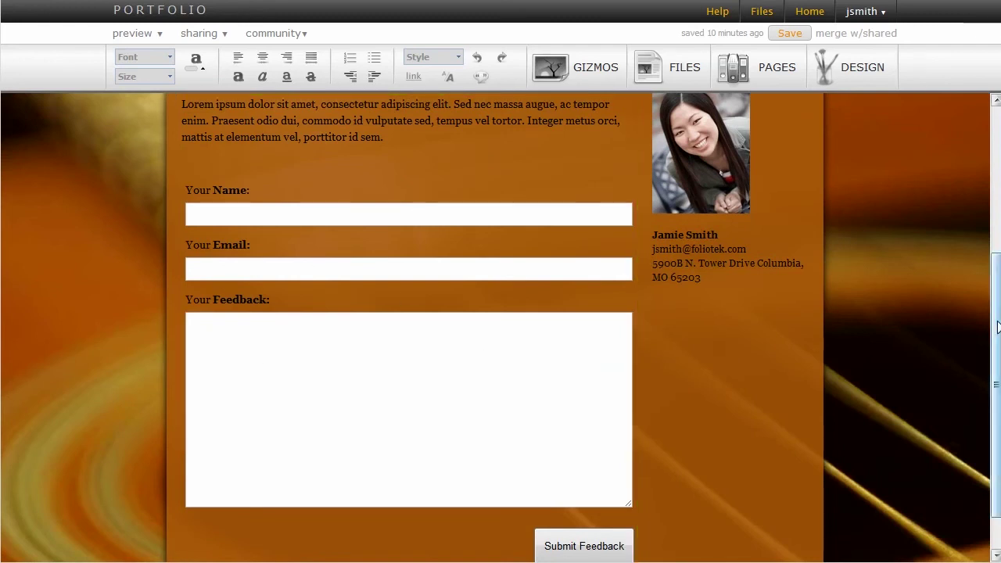
scroll(315, 260, "up", 3)
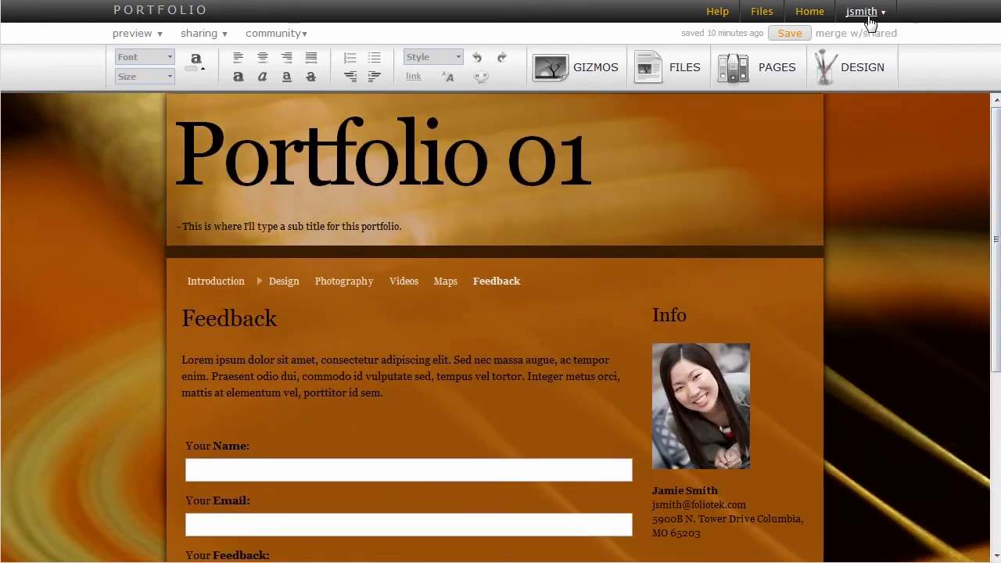
left_click(868, 15)
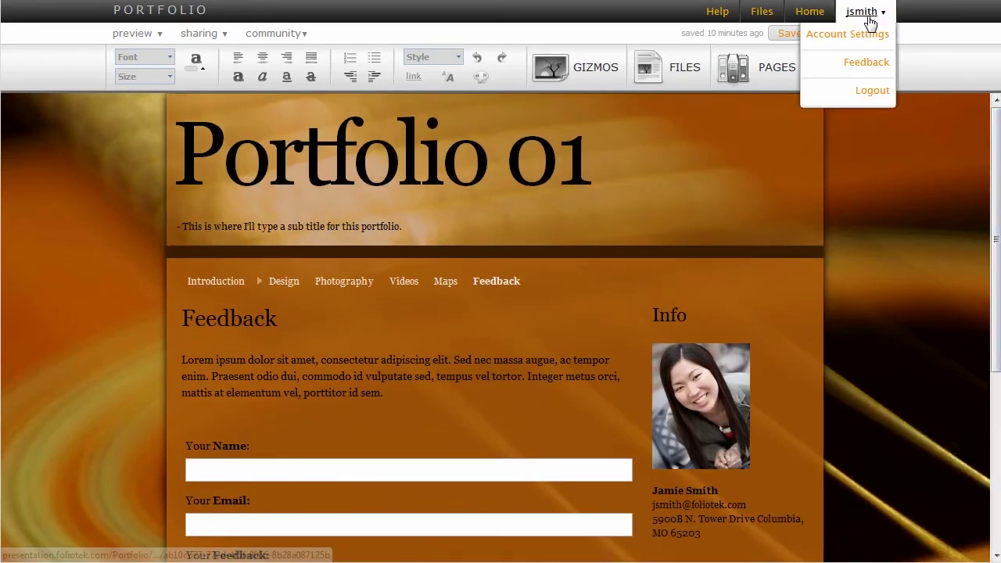
left_click(870, 63)
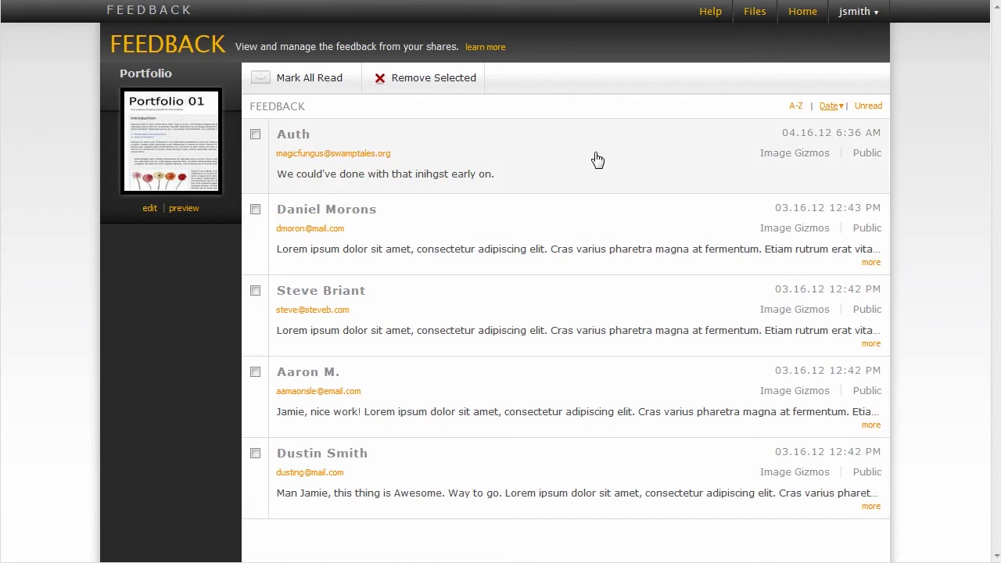
Step: Mark the first two feedback entries unread, then mark them read again and return to editing
left_click(256, 135)
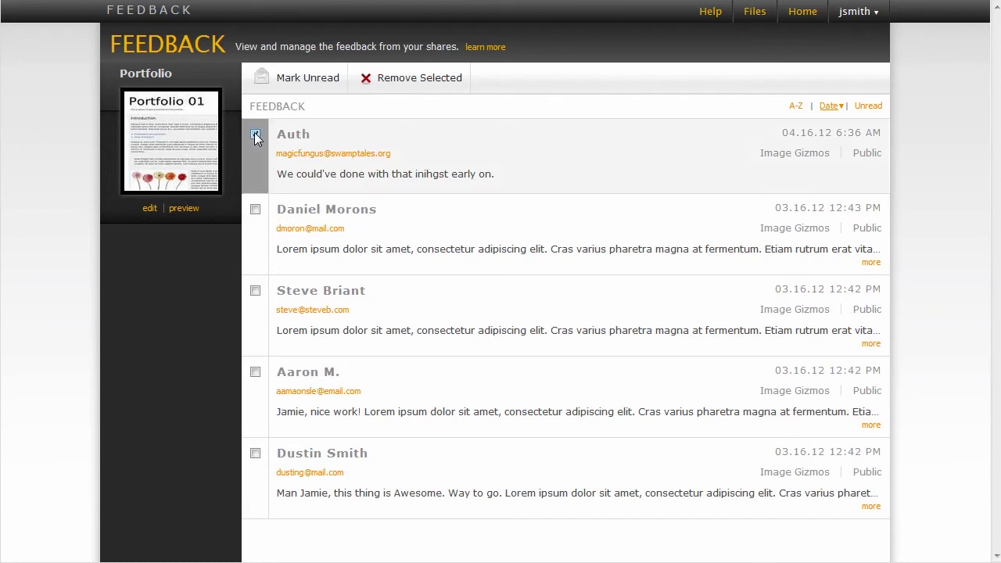
left_click(255, 209)
left_click(303, 86)
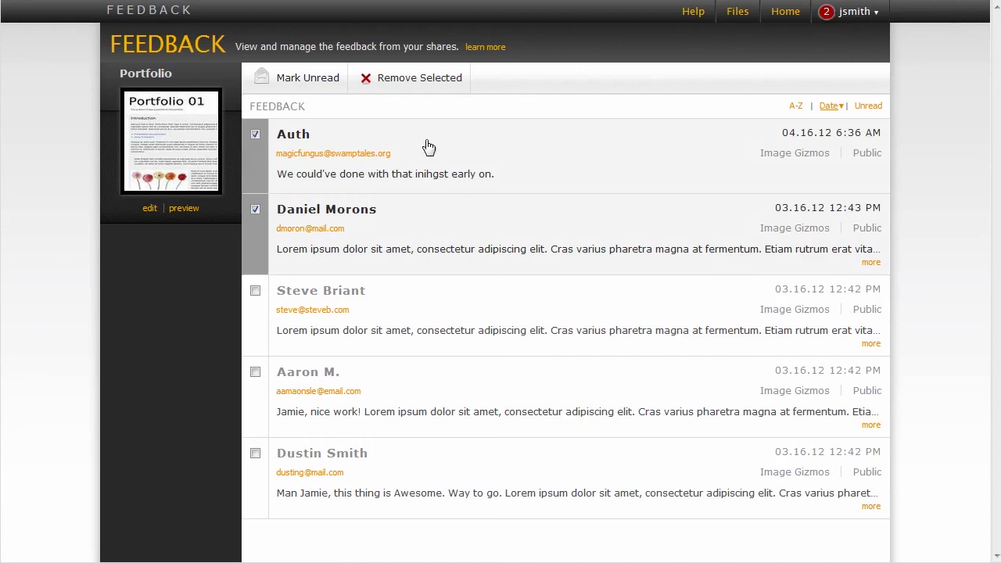
left_click(256, 139)
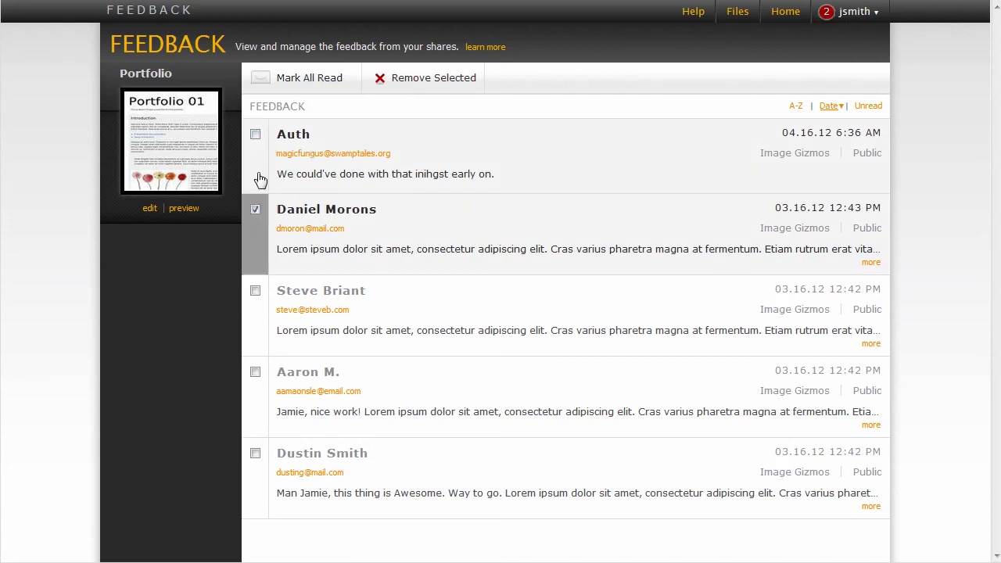
left_click(255, 134)
left_click(280, 80)
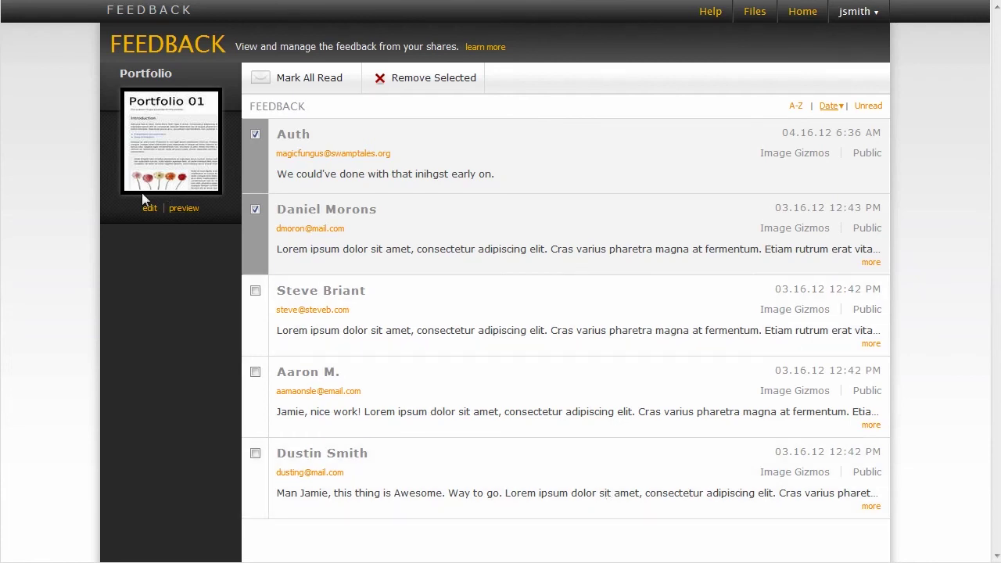
left_click(150, 209)
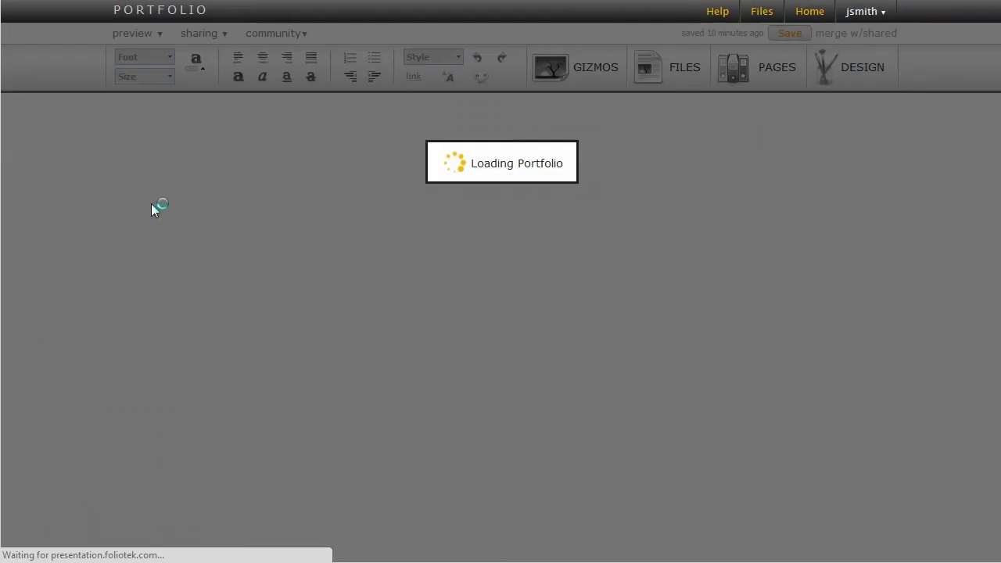